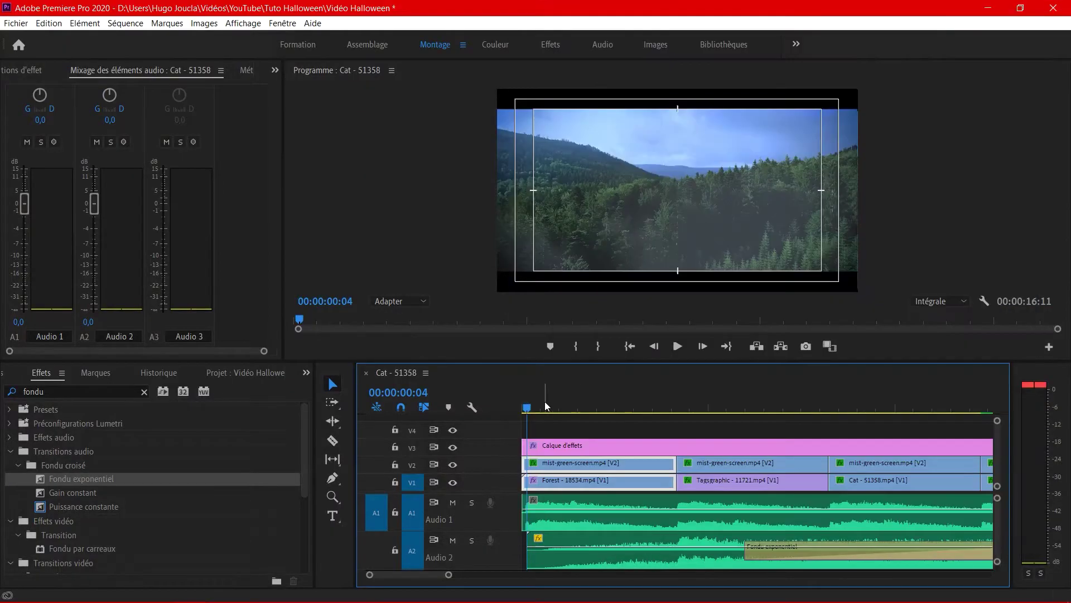
Add the Vent sound from the Sons folder to Audio 3 at the sequence start and play it back
{"action": "left_click_drag", "start_coordinate": [558, 363], "coordinate": [560, 302]}
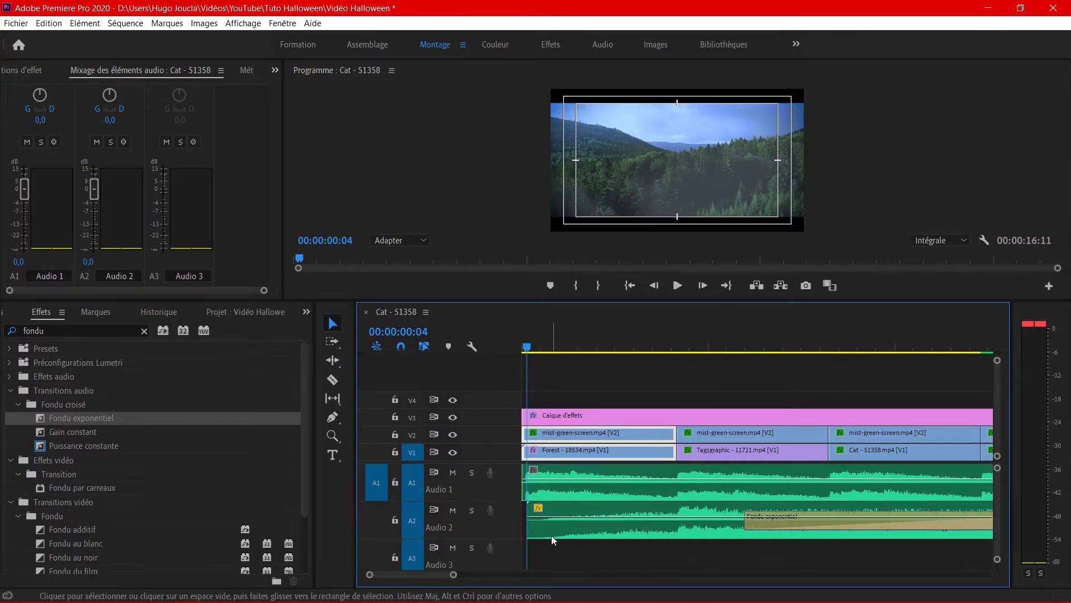
{"action": "mouse_move", "coordinate": [363, 588]}
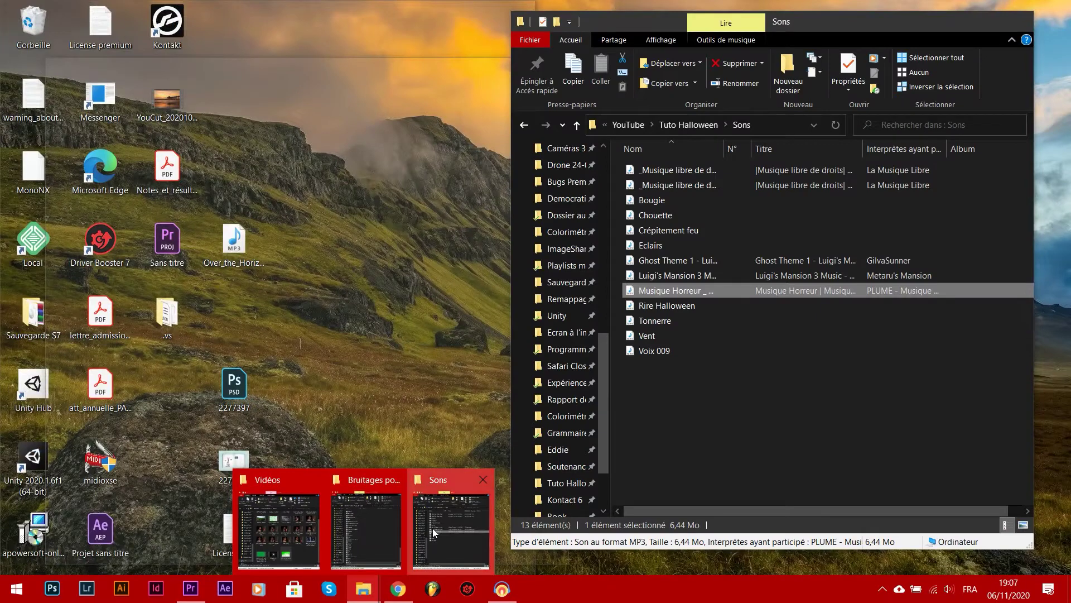
{"action": "left_click", "coordinate": [433, 528]}
{"action": "left_click_drag", "start_coordinate": [745, 346], "coordinate": [524, 553]}
{"action": "left_click", "coordinate": [524, 349]}
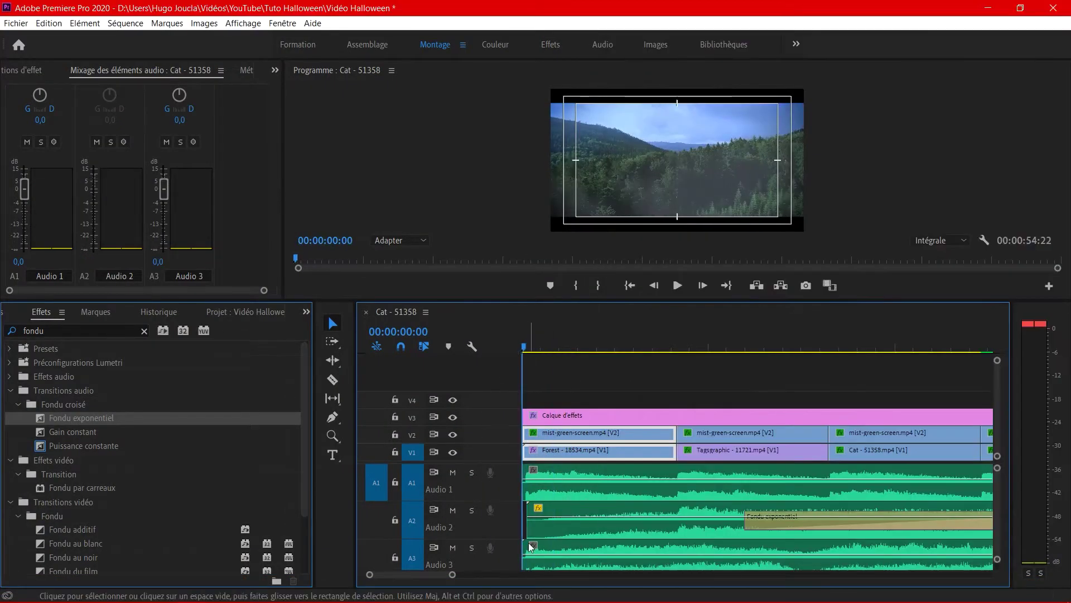
{"action": "key", "text": "space"}
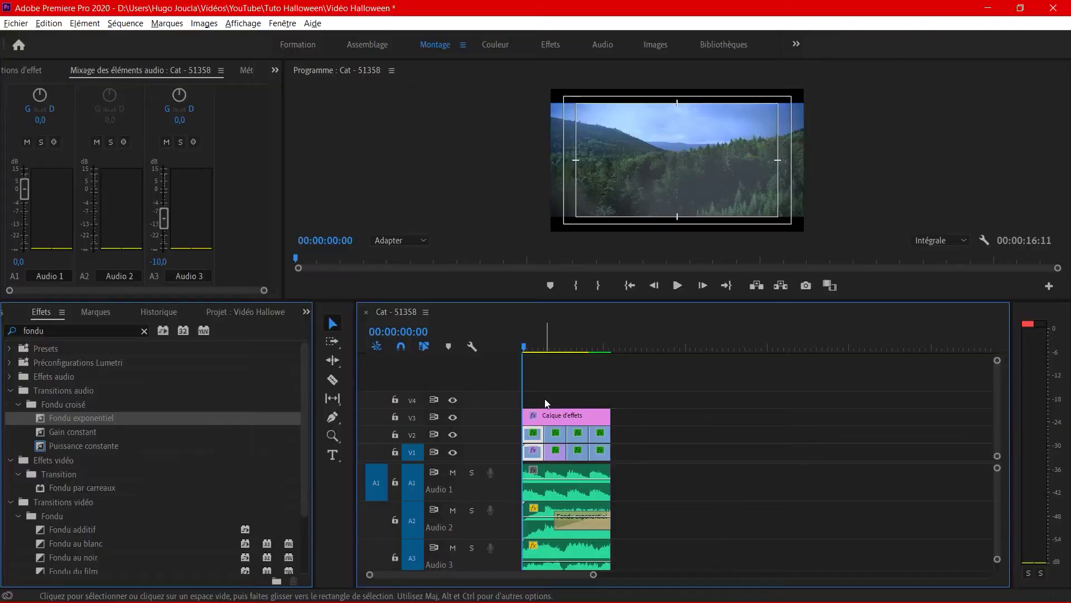
Add one video track after Vidéo 4 and three standard audio tracks after Audio 3
{"action": "scroll", "coordinate": [544, 398], "scroll_direction": "up", "scroll_amount": 5}
{"action": "scroll", "coordinate": [505, 469], "scroll_direction": "up", "scroll_amount": 3}
{"action": "left_click_drag", "start_coordinate": [588, 345], "coordinate": [591, 342]}
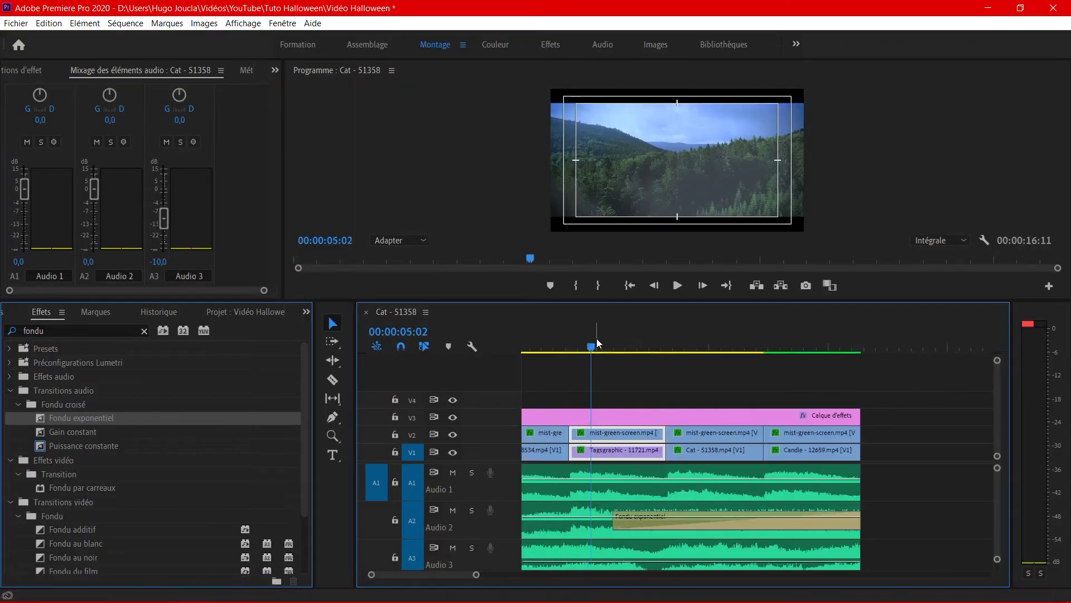
{"action": "left_click_drag", "start_coordinate": [570, 300], "coordinate": [566, 243]}
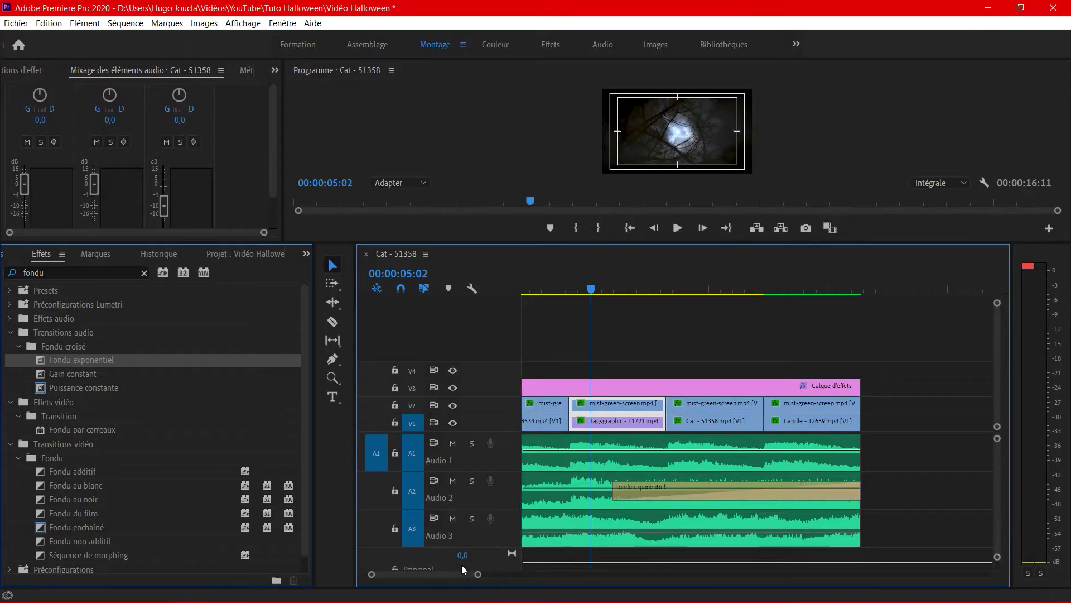
{"action": "right_click", "coordinate": [434, 558]}
{"action": "left_click", "coordinate": [488, 481]}
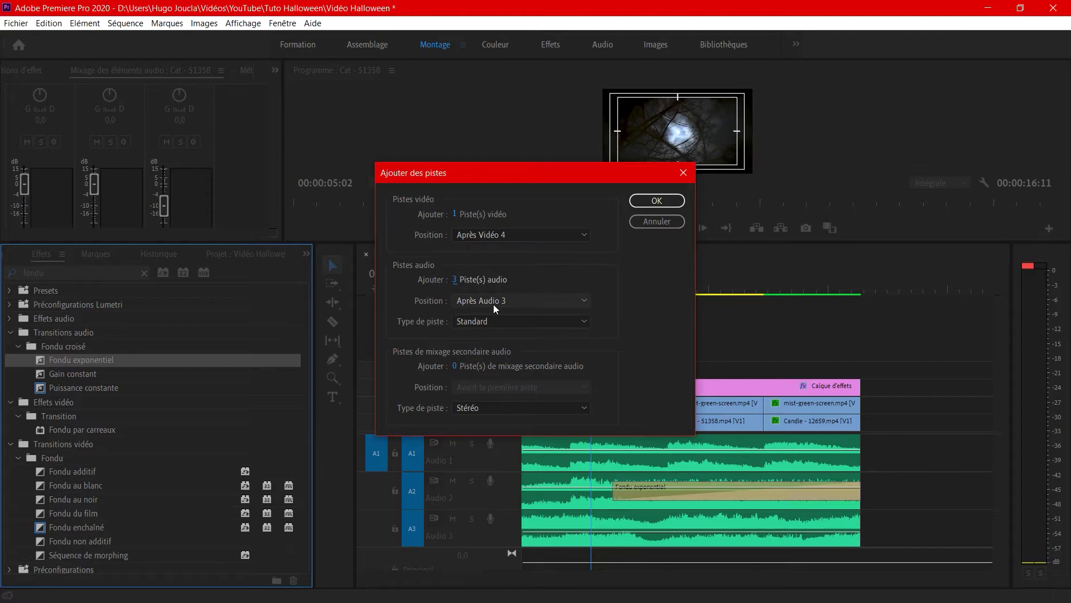
{"action": "left_click", "coordinate": [654, 202]}
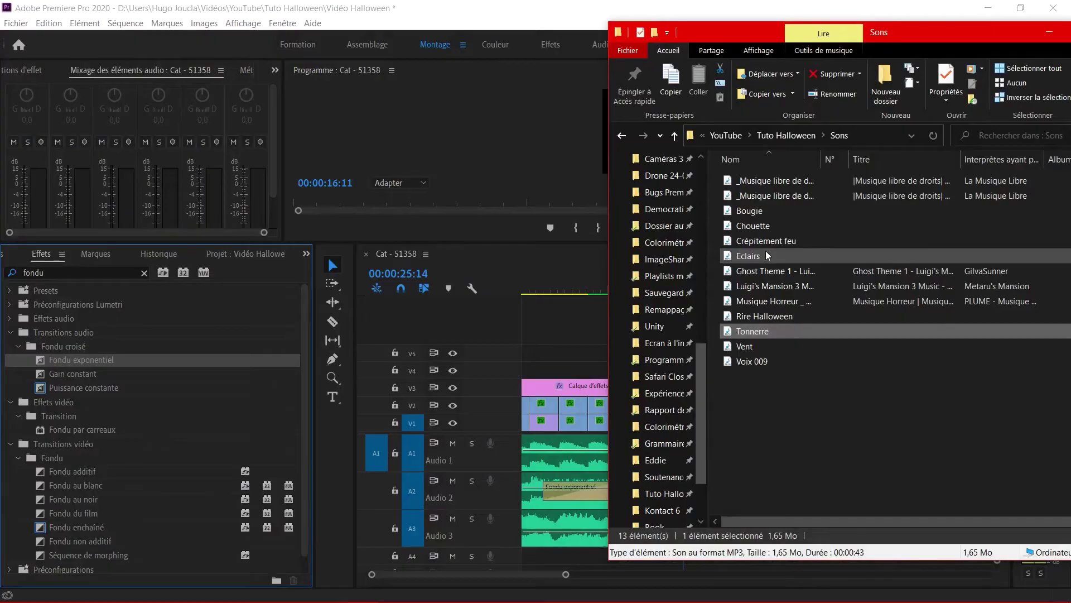
Place the Eclairs sound from the Sons folder on Audio 4 and play back from 00:00:04:00
{"action": "left_click", "coordinate": [765, 252]}
{"action": "left_click_drag", "start_coordinate": [778, 256], "coordinate": [552, 550]}
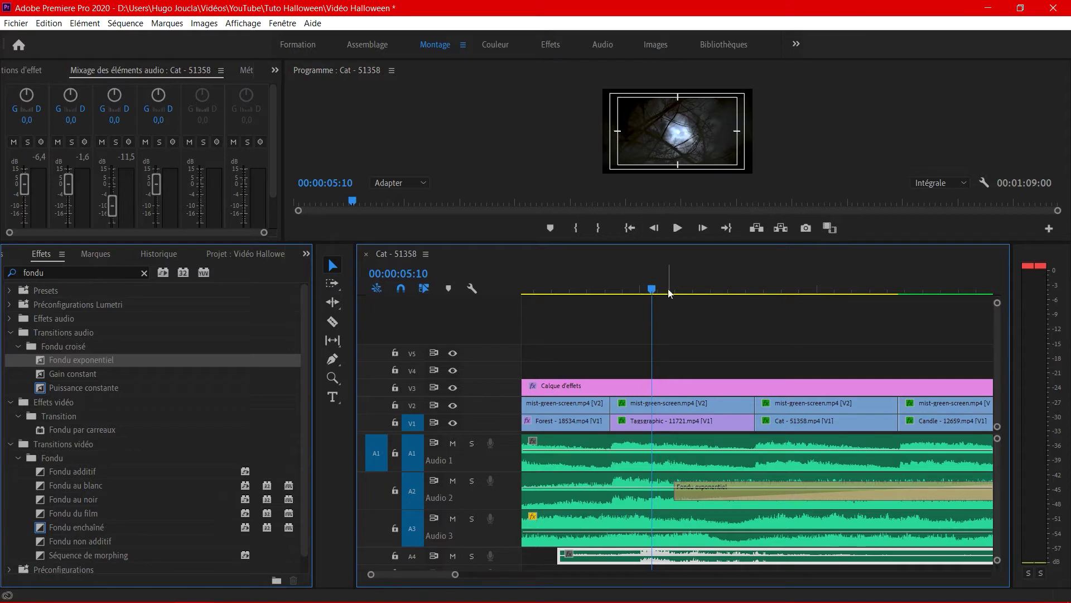
{"action": "left_click", "coordinate": [605, 286]}
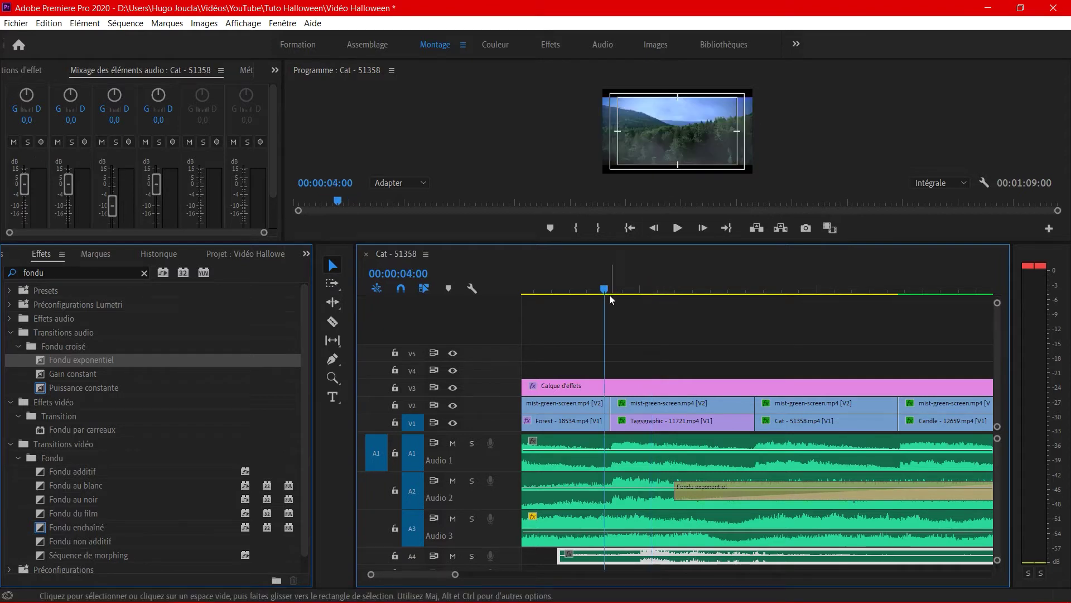
{"action": "key", "text": "space"}
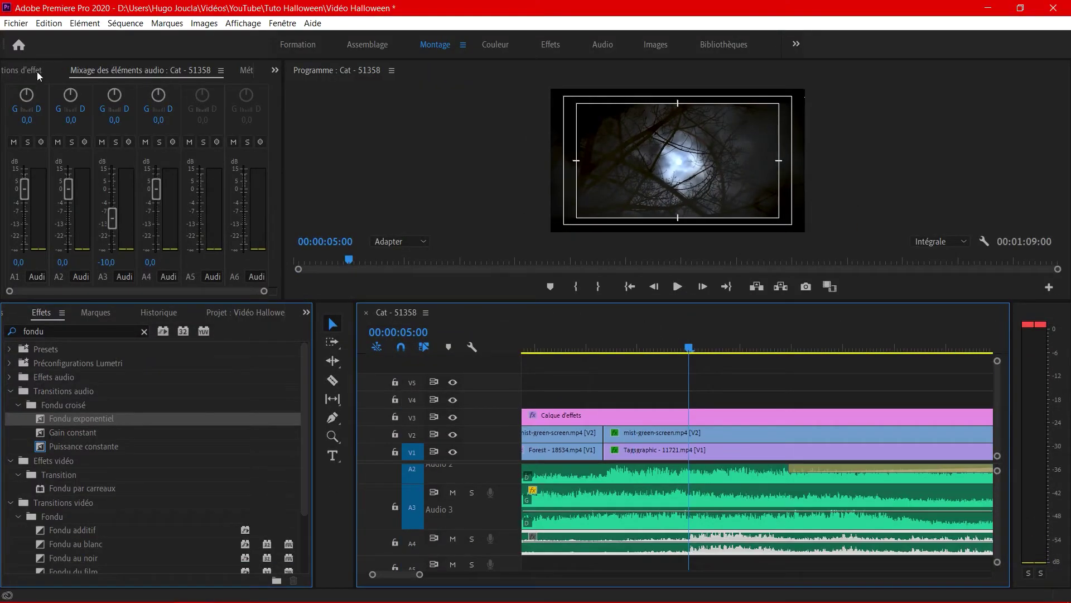
Enable keyframing for the Lumetri exposure of the Tagsgraphic - 11721.mp4 clip at 00:00:05:00
{"action": "left_click", "coordinate": [37, 71]}
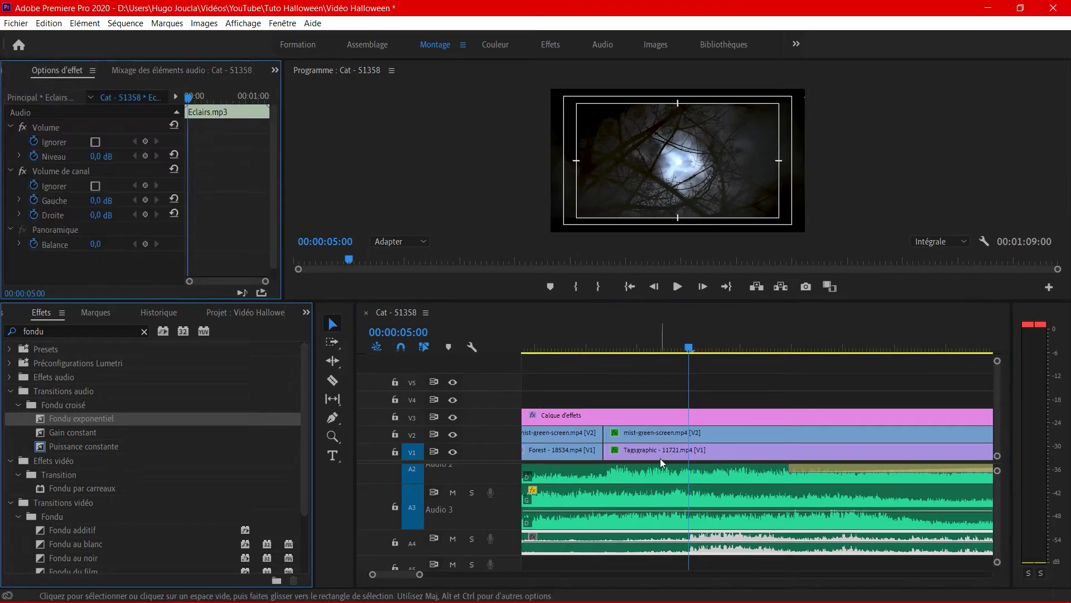
{"action": "left_click", "coordinate": [655, 451]}
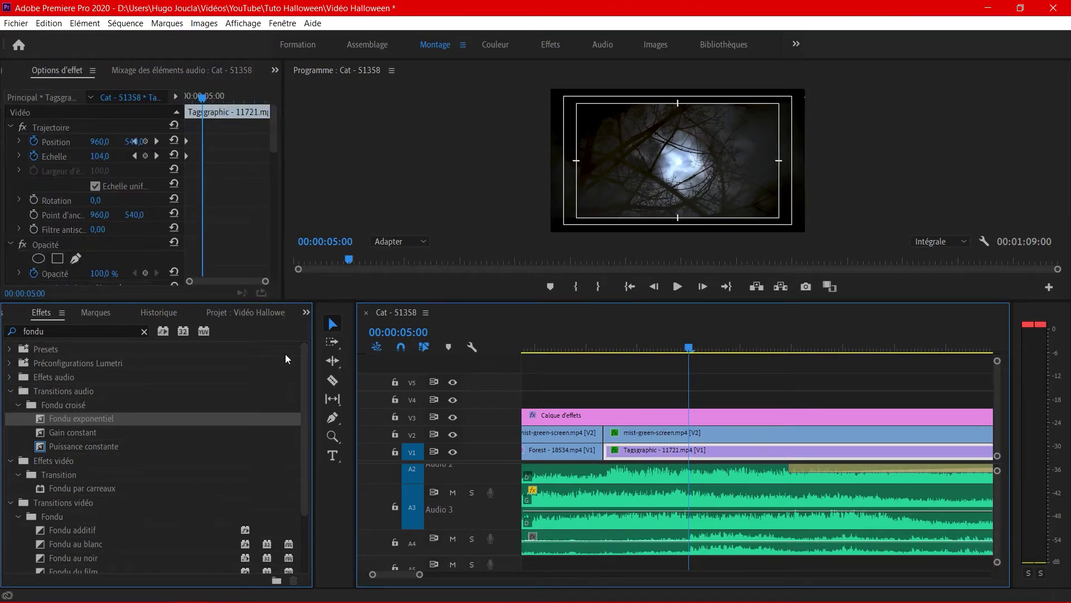
{"action": "scroll", "coordinate": [126, 240], "scroll_direction": "down", "scroll_amount": 5}
{"action": "scroll", "coordinate": [125, 236], "scroll_direction": "up", "scroll_amount": 4}
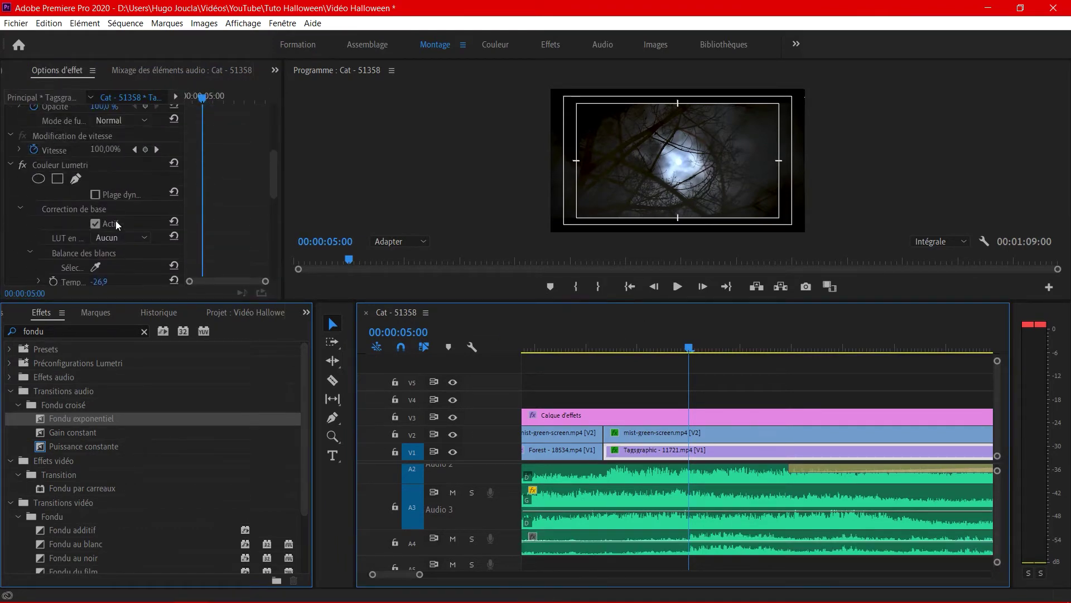
{"action": "left_click", "coordinate": [68, 179]}
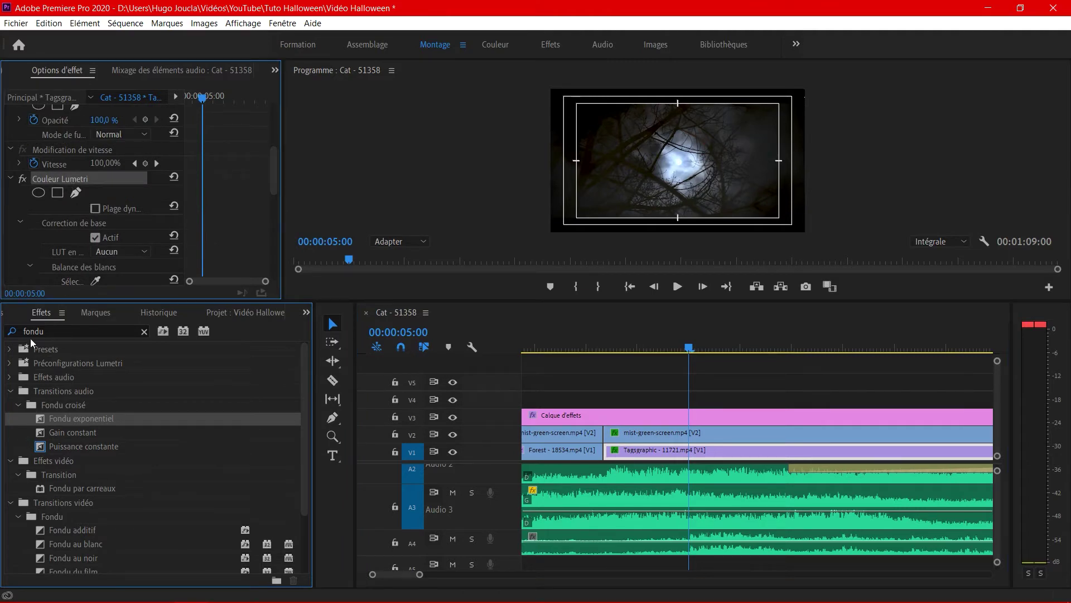
{"action": "scroll", "coordinate": [60, 186], "scroll_direction": "down", "scroll_amount": 3}
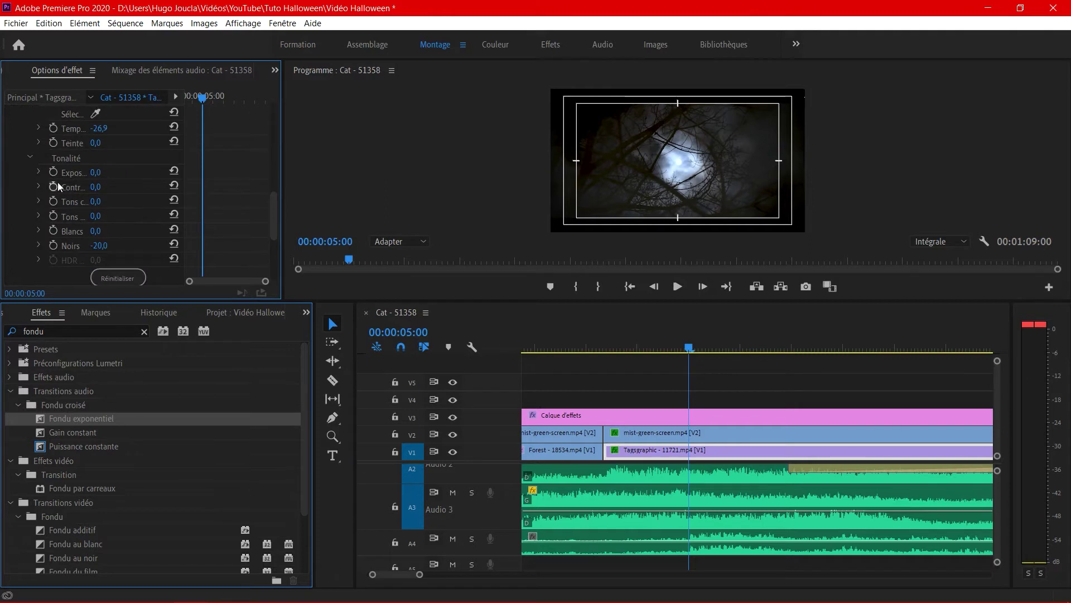
{"action": "left_click", "coordinate": [54, 174]}
Keyframe the Tagsgraphic clip's Lumetri exposure at 3,0 at 00:00:05:05 and at 0 at 00:00:05:10
{"action": "left_click_drag", "start_coordinate": [203, 97], "coordinate": [210, 101]}
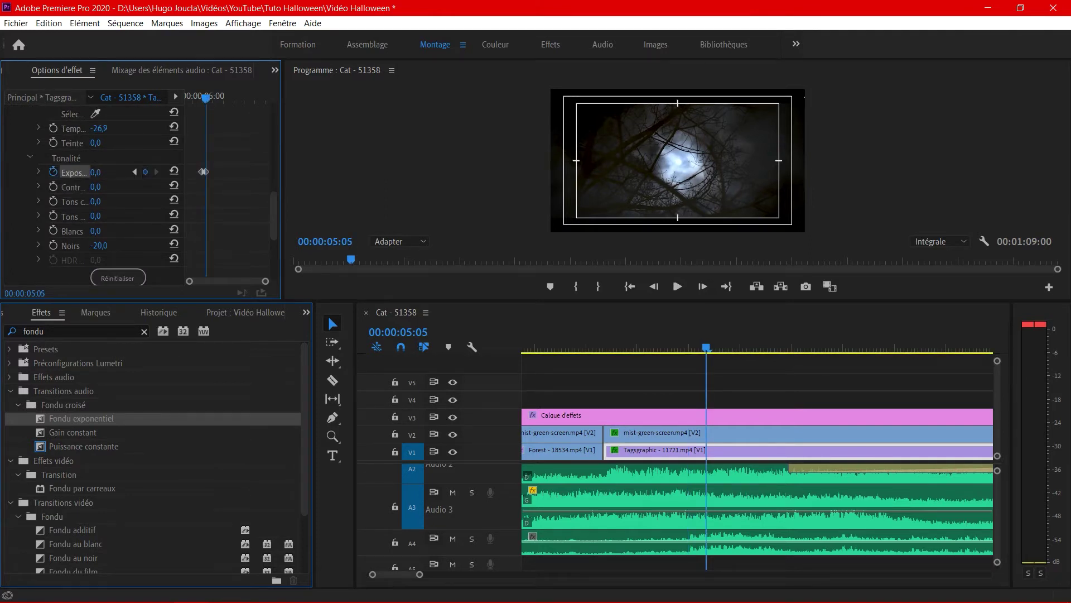
{"action": "left_click_drag", "start_coordinate": [95, 172], "coordinate": [111, 172]}
{"action": "left_click_drag", "start_coordinate": [210, 104], "coordinate": [212, 105]}
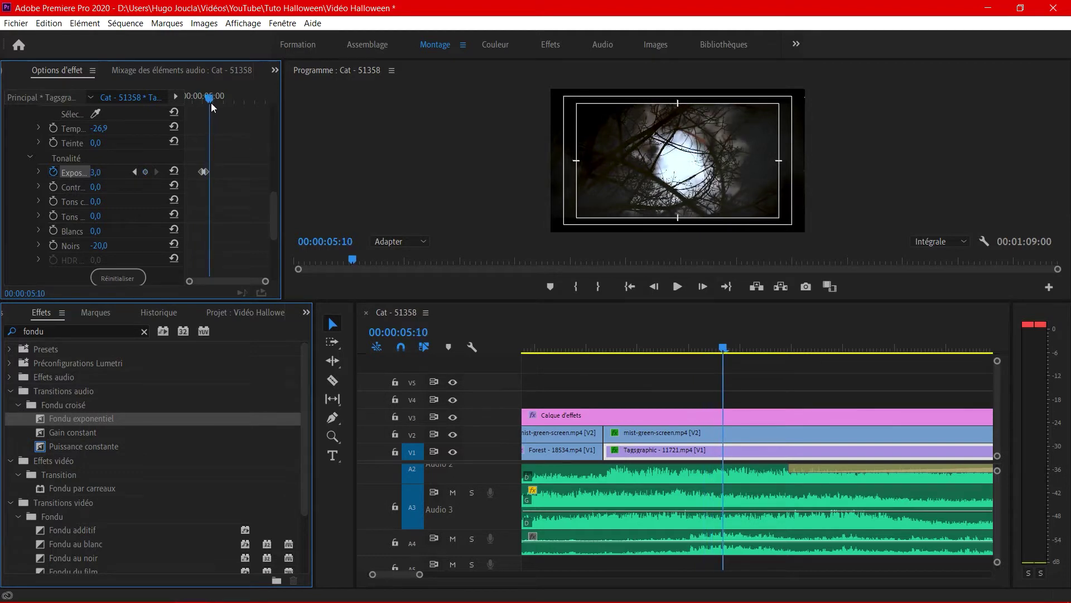
{"action": "left_click", "coordinate": [109, 172]}
{"action": "type", "text": "0"}
{"action": "key", "text": "Return"}
Return to the exposure keyframe at 00:00:05:05 and raise its value to 7,0
{"action": "left_click", "coordinate": [673, 347]}
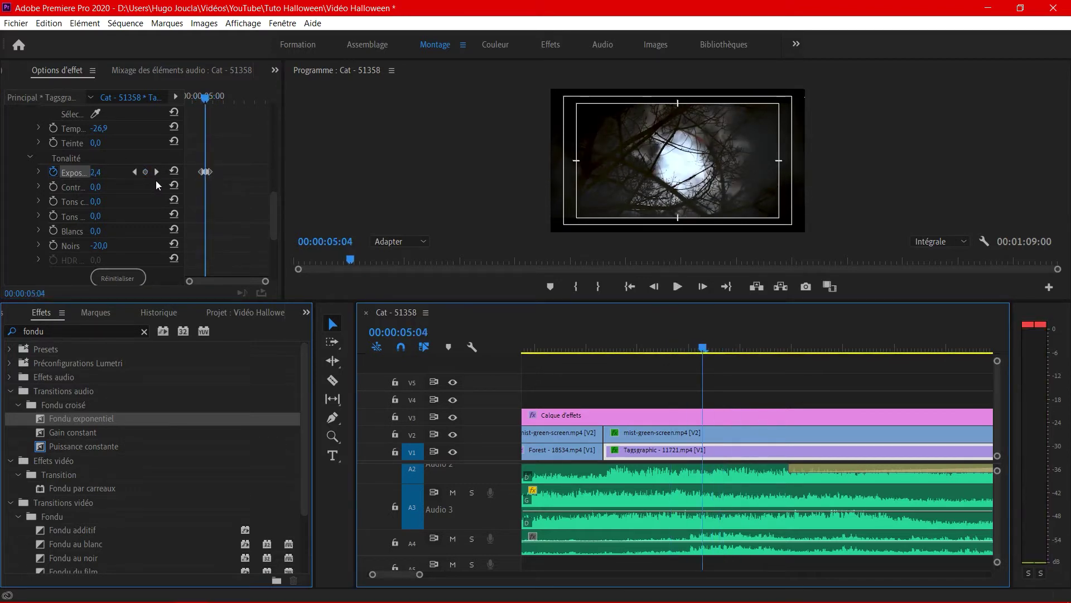
{"action": "left_click", "coordinate": [156, 172]}
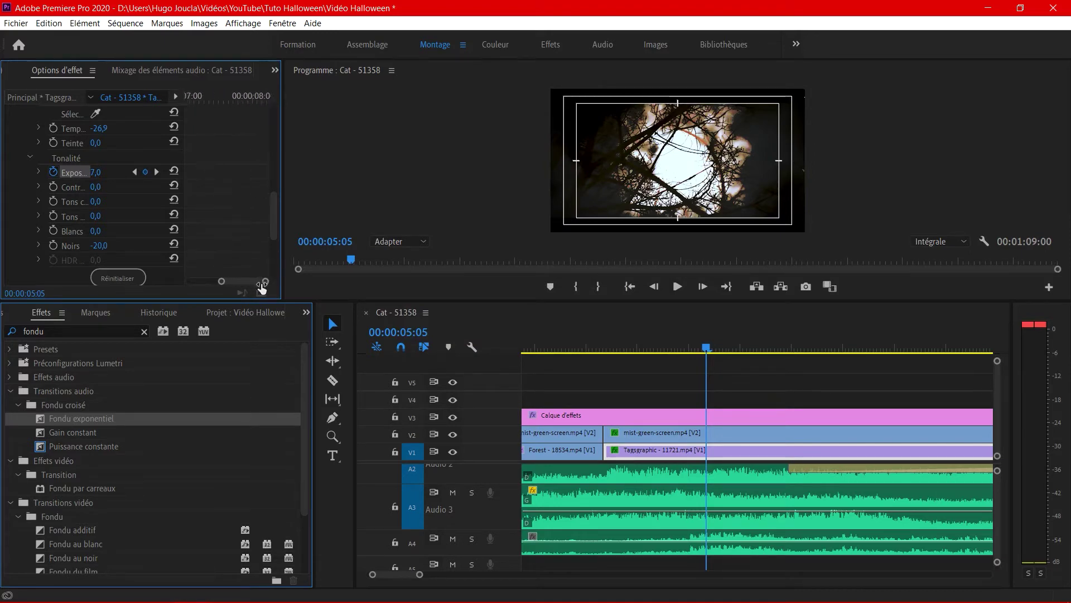
{"action": "left_click_drag", "start_coordinate": [251, 281], "coordinate": [240, 283]}
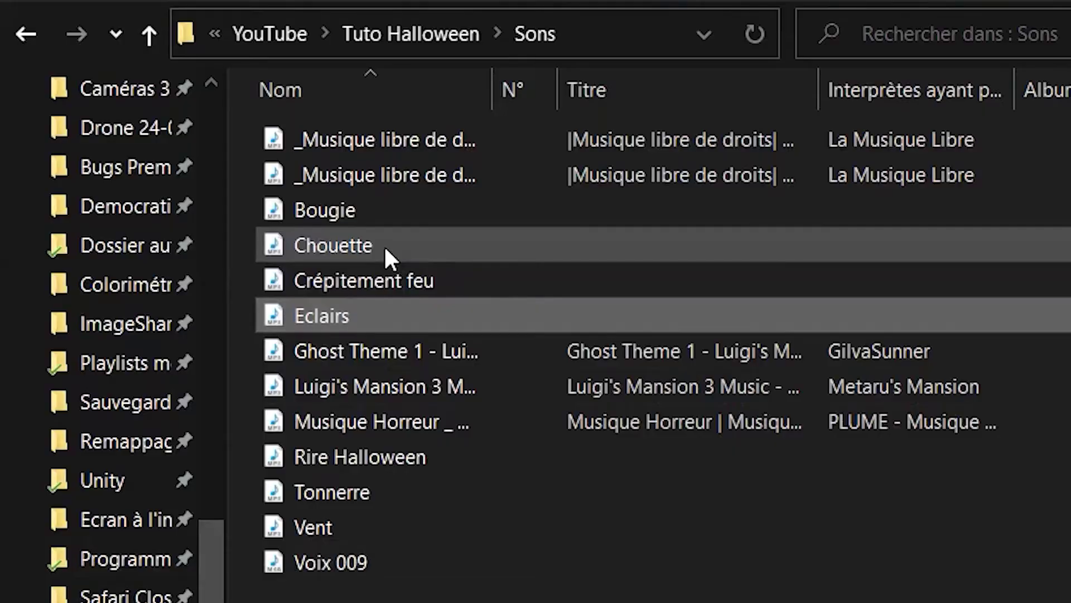
Place the Chouette sound from the Sons folder on Audio 5 beneath the Cat - 51358.mp4 clip
{"action": "left_click", "coordinate": [366, 247]}
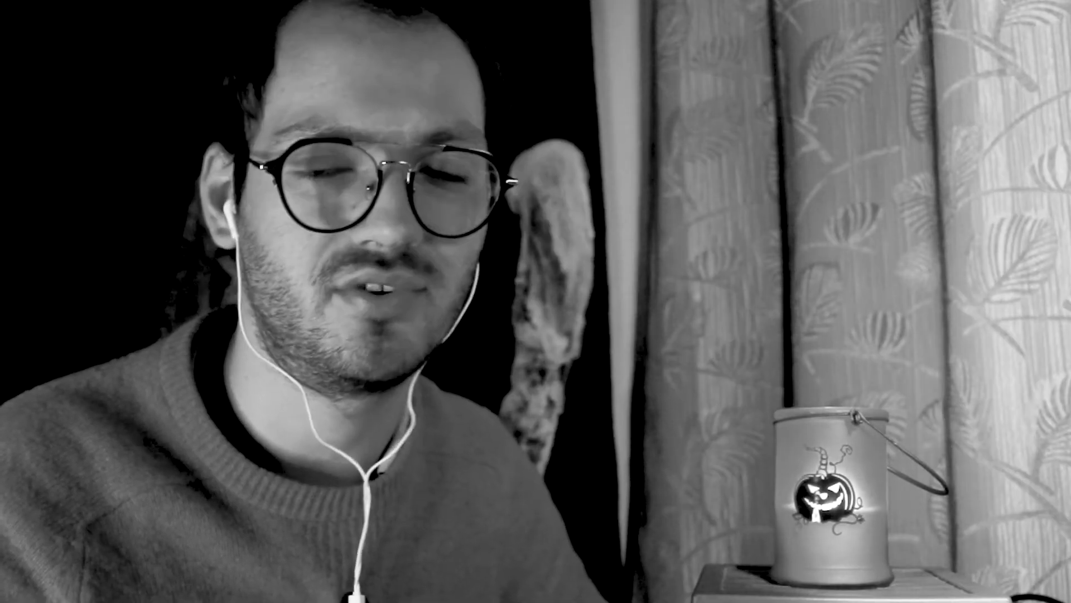
{"action": "left_click_drag", "start_coordinate": [335, 245], "coordinate": [547, 550]}
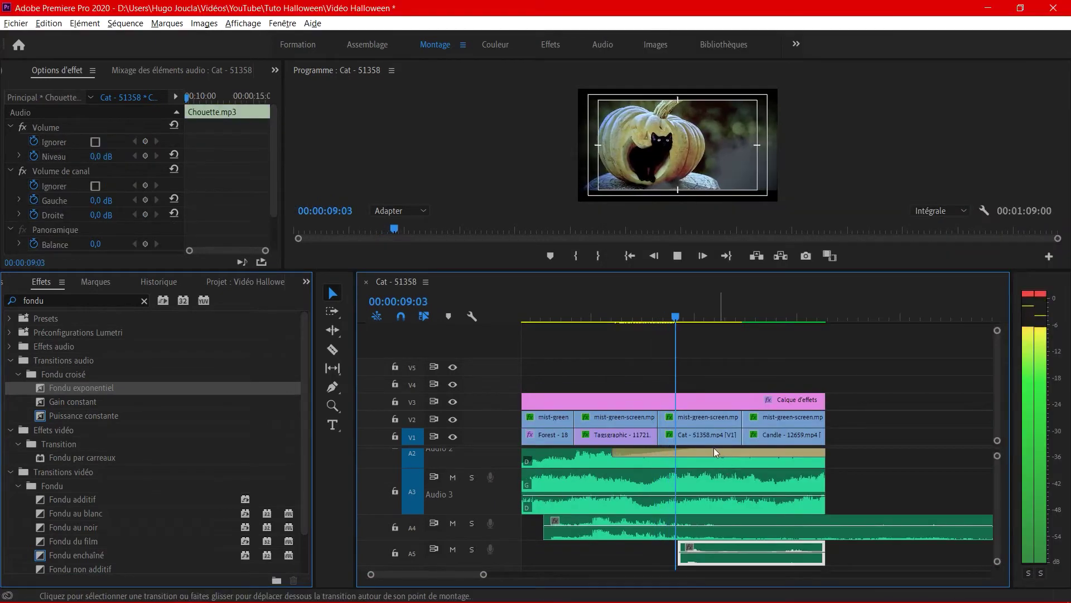
{"action": "scroll", "coordinate": [714, 448], "scroll_direction": "up", "scroll_amount": 2}
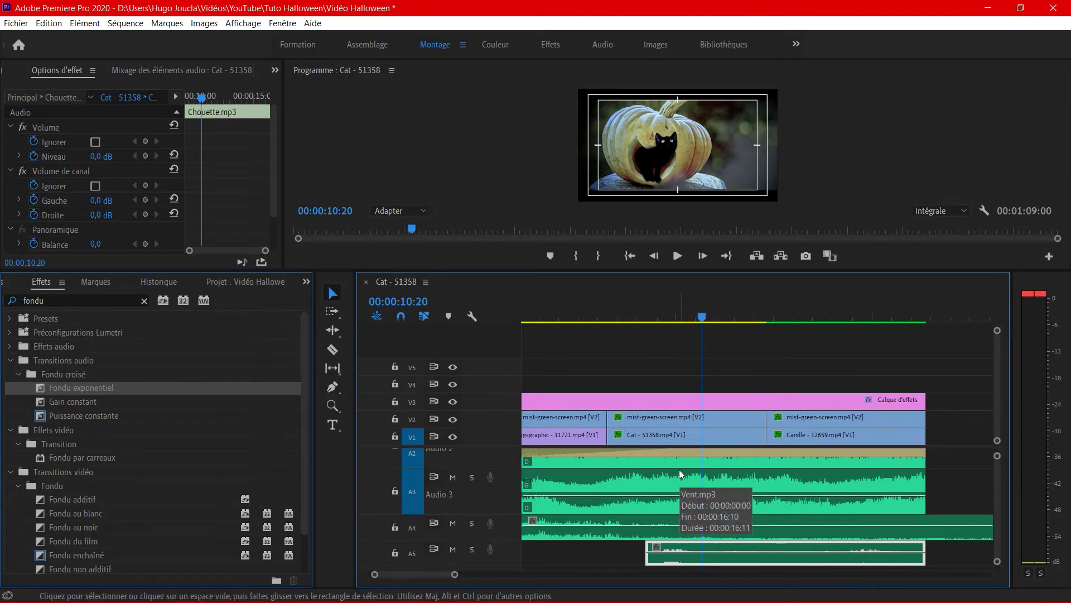
Split the Chouette clip at 00:00:10:20 and 00:00:14:06, and delete the section between the cuts
{"action": "key", "text": "ctrl+k"}
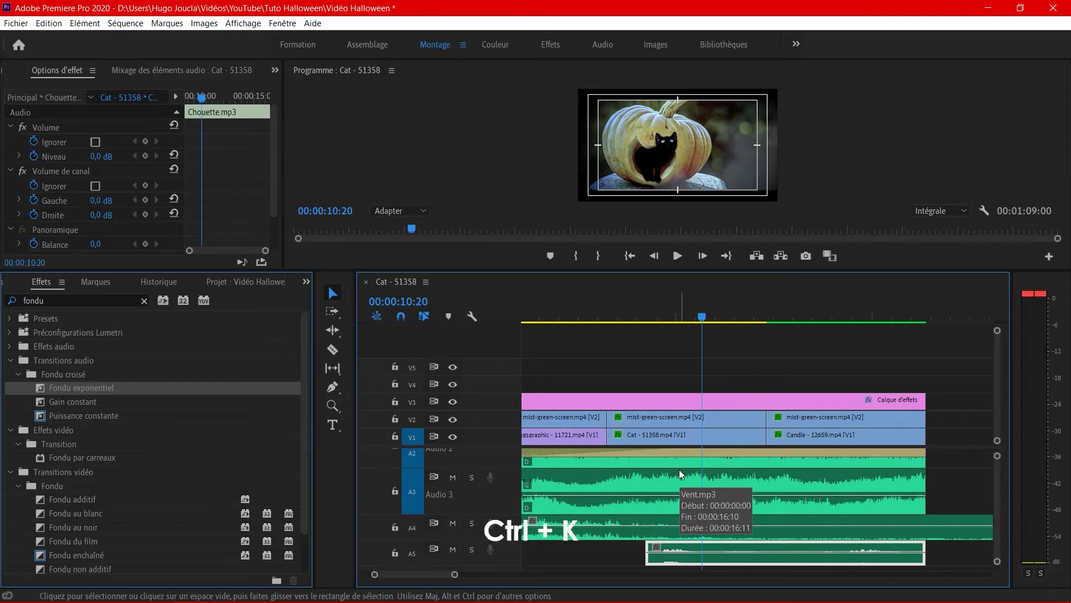
{"action": "left_click_drag", "start_coordinate": [703, 317], "coordinate": [844, 317]}
{"action": "left_click", "coordinate": [747, 570]}
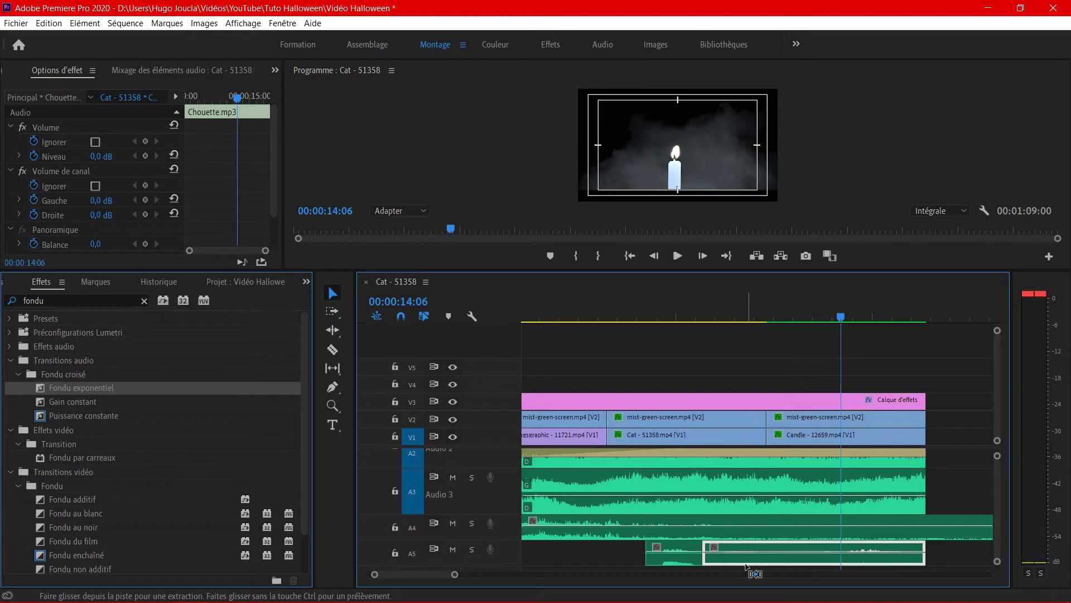
{"action": "key", "text": "ctrl+k"}
{"action": "key", "text": "Delete"}
Move the remaining Chouette piece earlier on Audio 5, right after the first piece, and play back from 00:00:08:22
{"action": "left_click_drag", "start_coordinate": [882, 555], "coordinate": [746, 555]}
{"action": "key", "text": "d"}
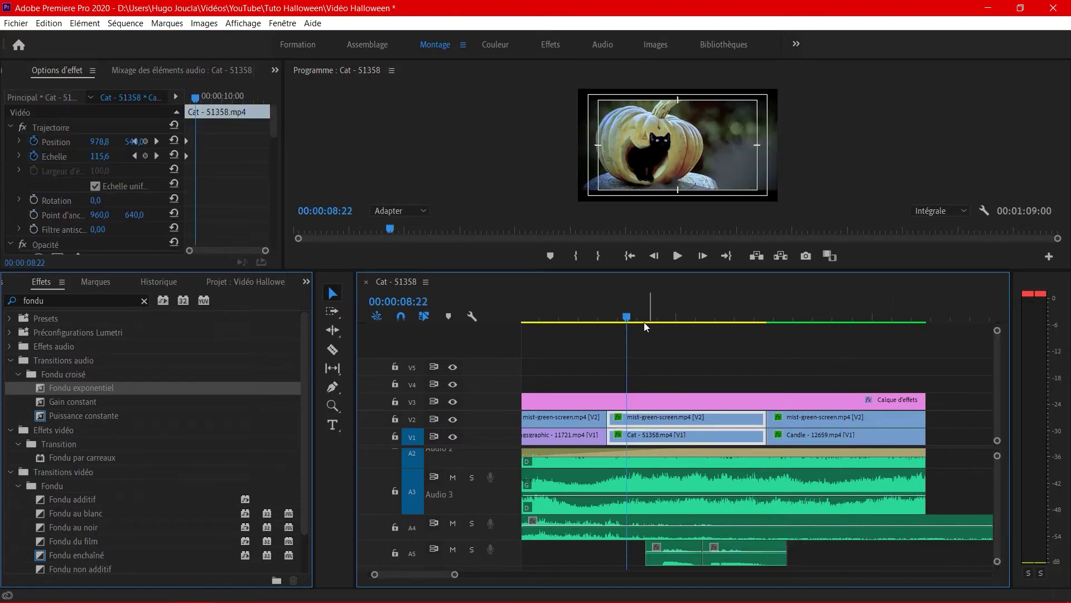
{"action": "key", "text": "space"}
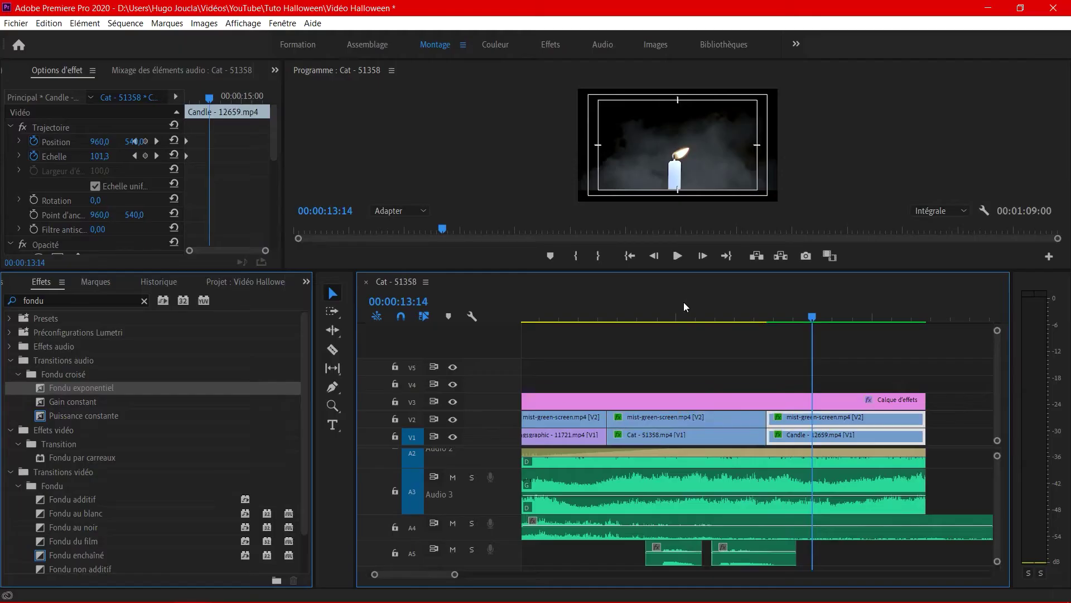
Add the Bougie sound from the Sons folder to Audio 5 past the last video clip and show the audio mixer
{"action": "mouse_move", "coordinate": [376, 597]}
{"action": "left_click", "coordinate": [451, 531]}
{"action": "left_click_drag", "start_coordinate": [734, 196], "coordinate": [816, 559]}
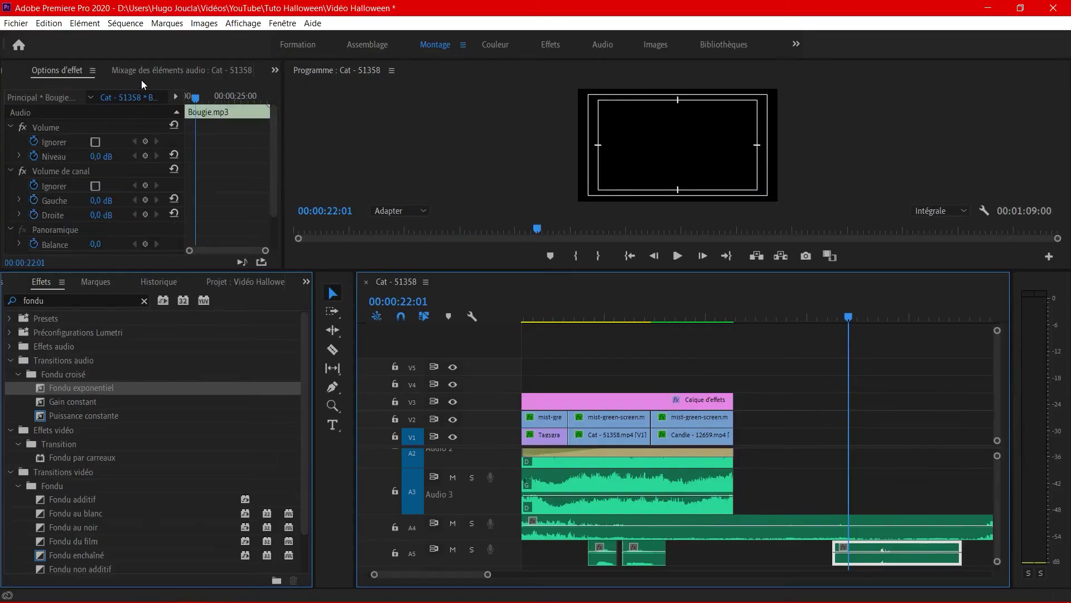
{"action": "left_click", "coordinate": [145, 71]}
{"action": "left_click_drag", "start_coordinate": [112, 184], "coordinate": [112, 207]}
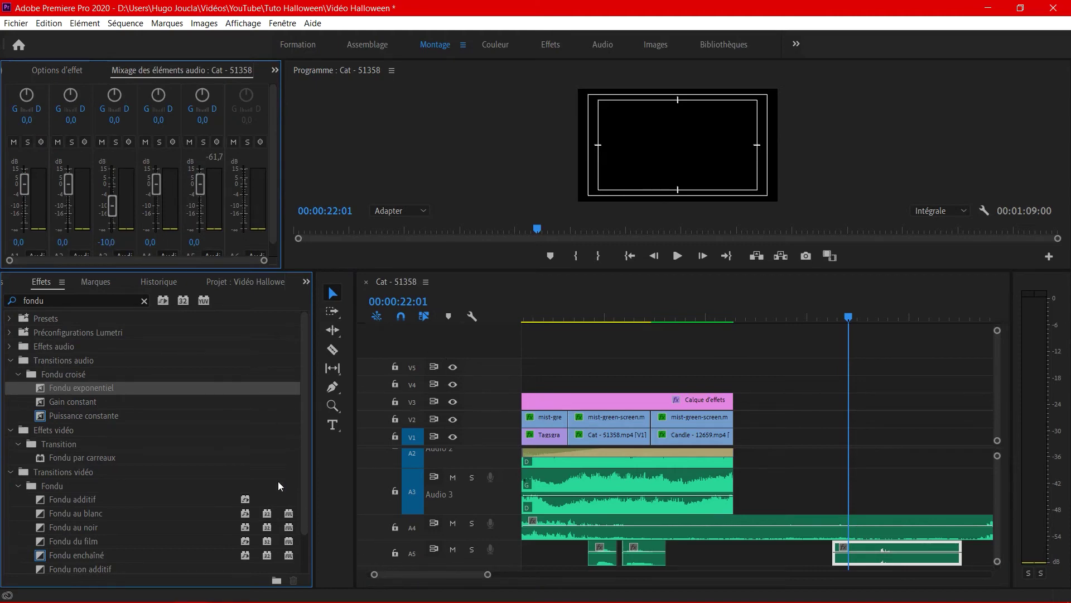
{"action": "scroll", "coordinate": [176, 231], "scroll_direction": "down", "scroll_amount": 1}
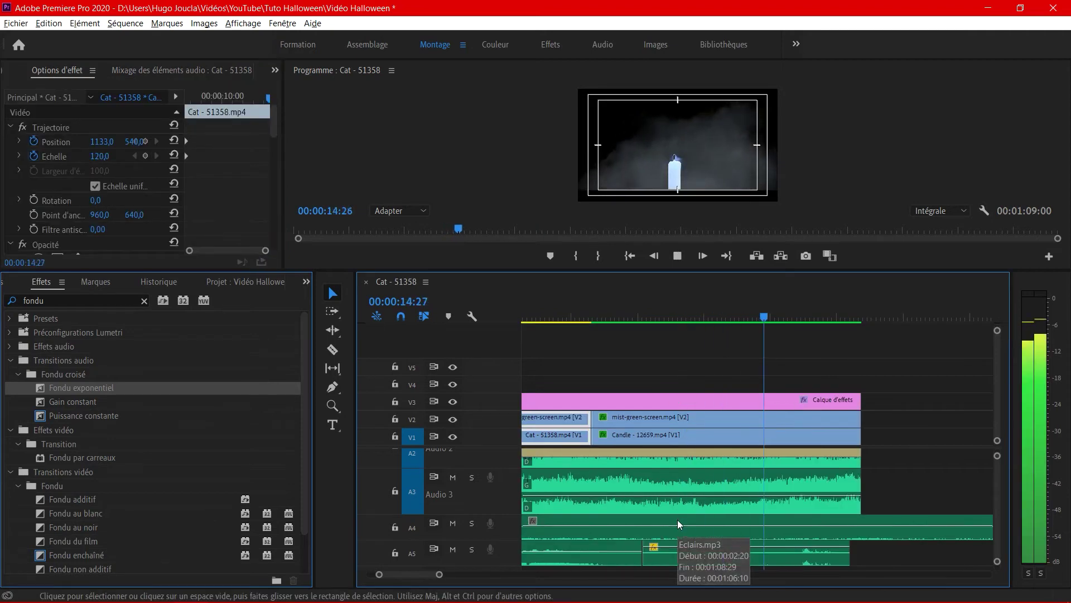
Trim the start of the Bougie clip under the Candle - 12659.mp4 shot and replay the sequence from 00:00:15:01
{"action": "key", "text": "alt"}
{"action": "key", "text": "Down"}
{"action": "left_click_drag", "start_coordinate": [644, 556], "coordinate": [738, 555]}
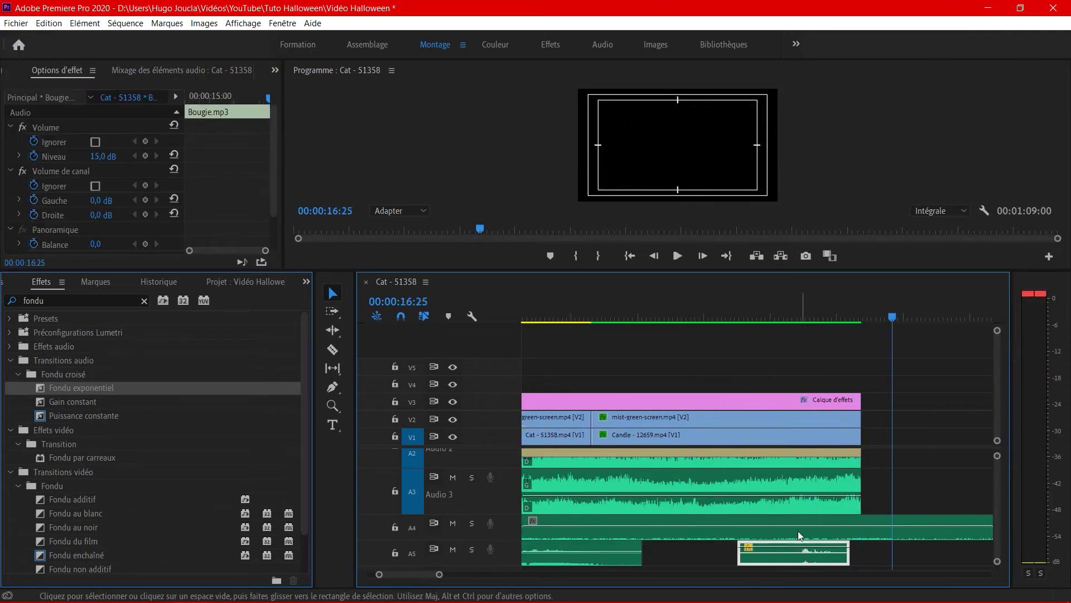
{"action": "left_click", "coordinate": [775, 312]}
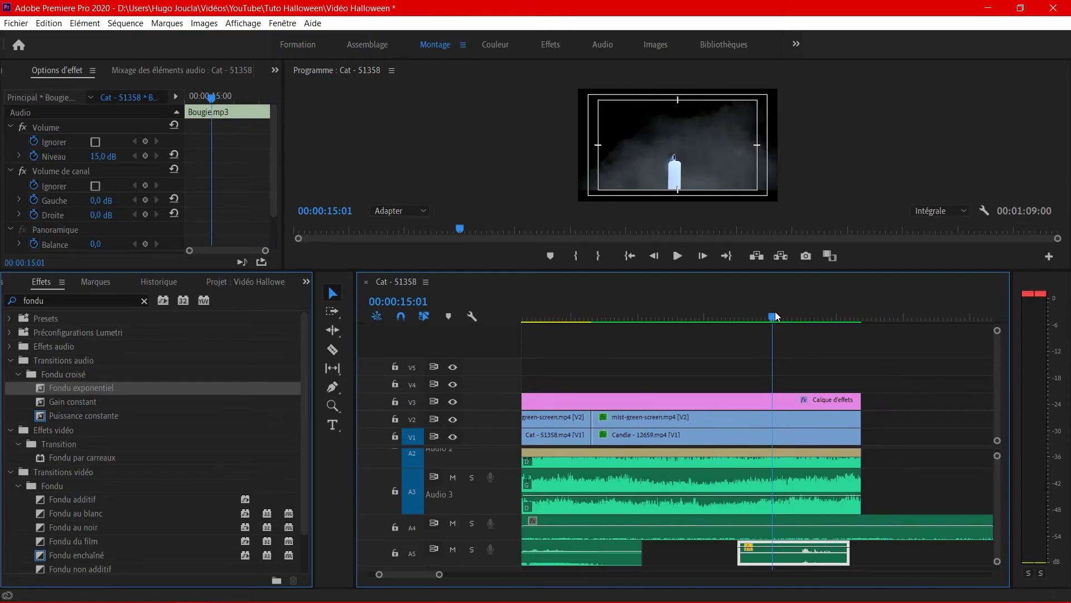
{"action": "key", "text": "space"}
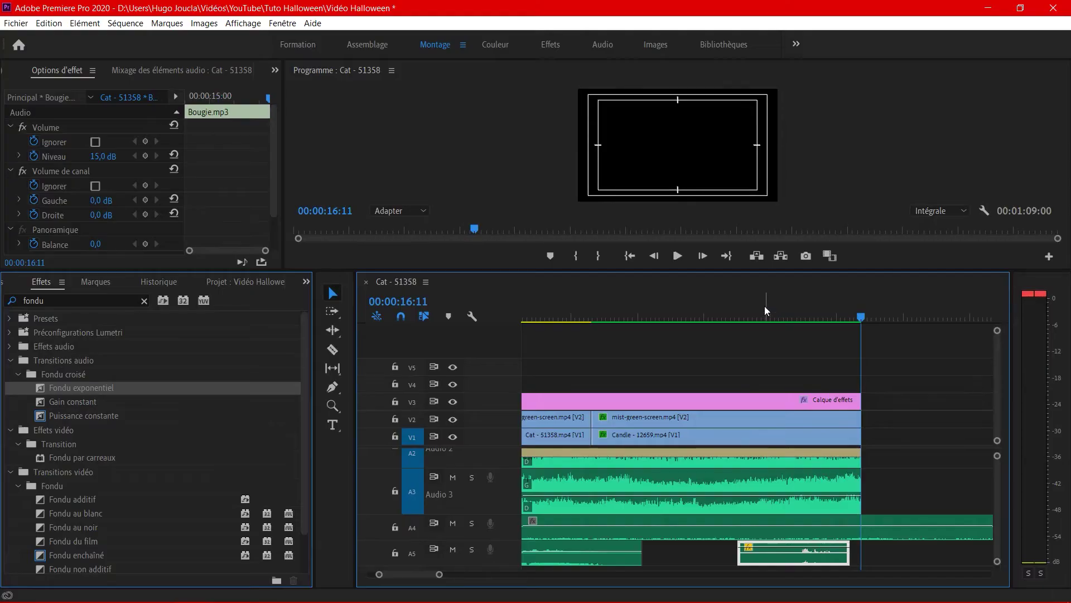
{"action": "left_click_drag", "start_coordinate": [763, 311], "coordinate": [744, 312]}
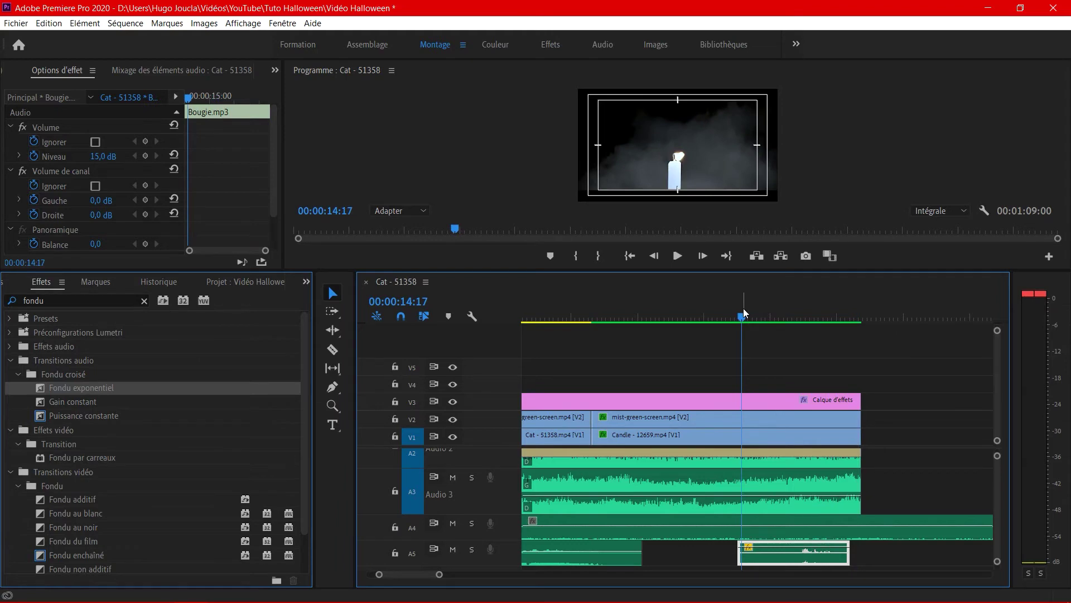
Move the Bougie clip earlier on Audio 5 under the candle shot and play back from 00:00:14:01
{"action": "left_click_drag", "start_coordinate": [740, 310], "coordinate": [761, 361]}
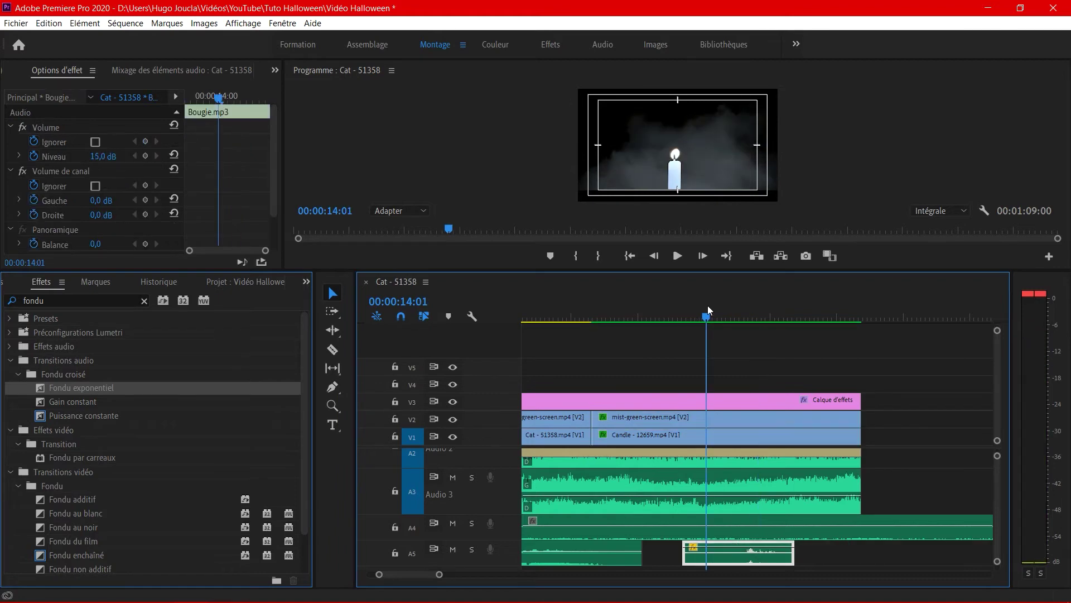
{"action": "key", "text": "space"}
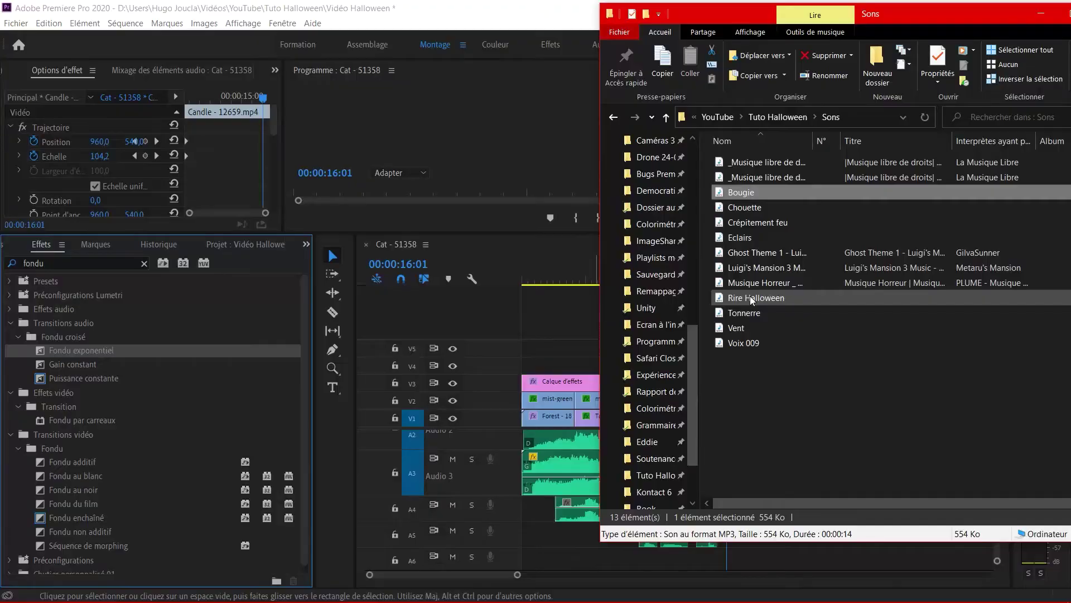
Add the Rire Halloween sound from the Sons folder to Audio 6, starting at the Tagsgraphic - 11721 clip, and play back the sequence from just before it
{"action": "left_click_drag", "start_coordinate": [750, 297], "coordinate": [521, 567]}
{"action": "left_click_drag", "start_coordinate": [521, 567], "coordinate": [521, 567]}
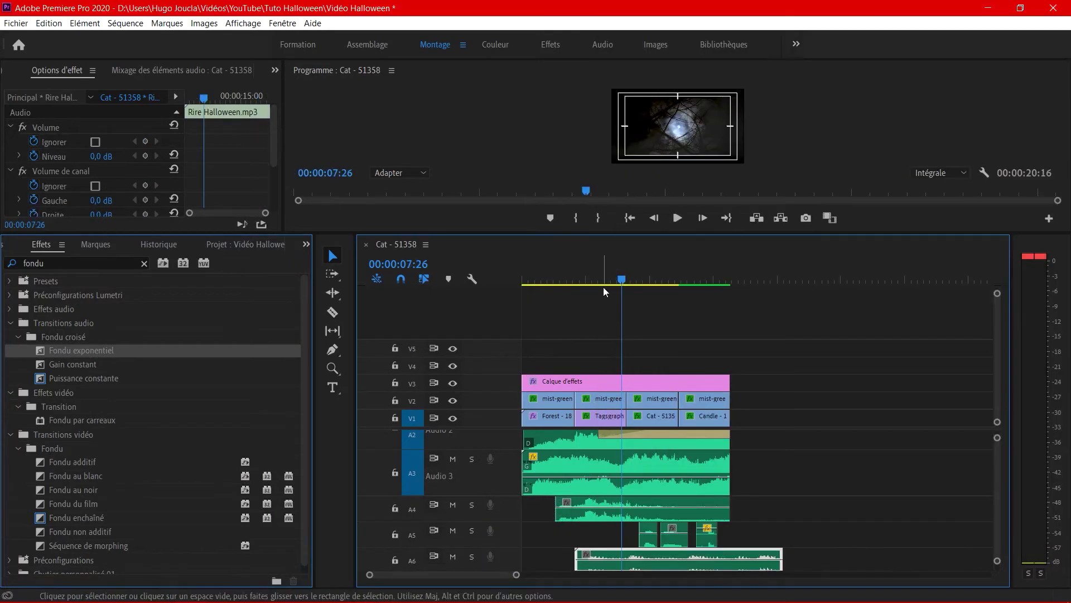
{"action": "left_click", "coordinate": [569, 279]}
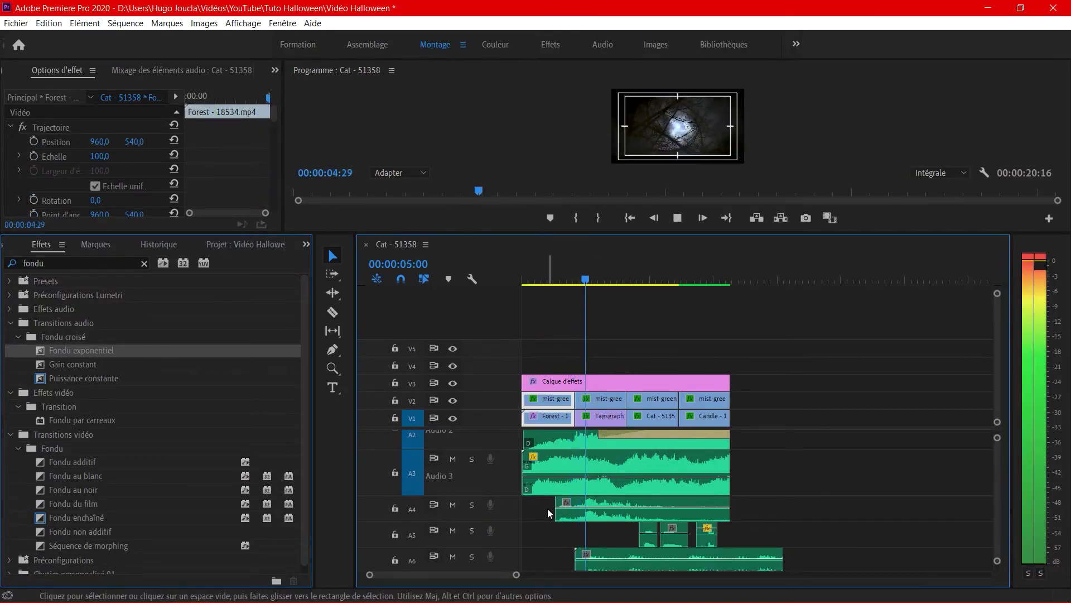
{"action": "scroll", "coordinate": [590, 496], "scroll_direction": "up", "scroll_amount": 3, "text": "alt"}
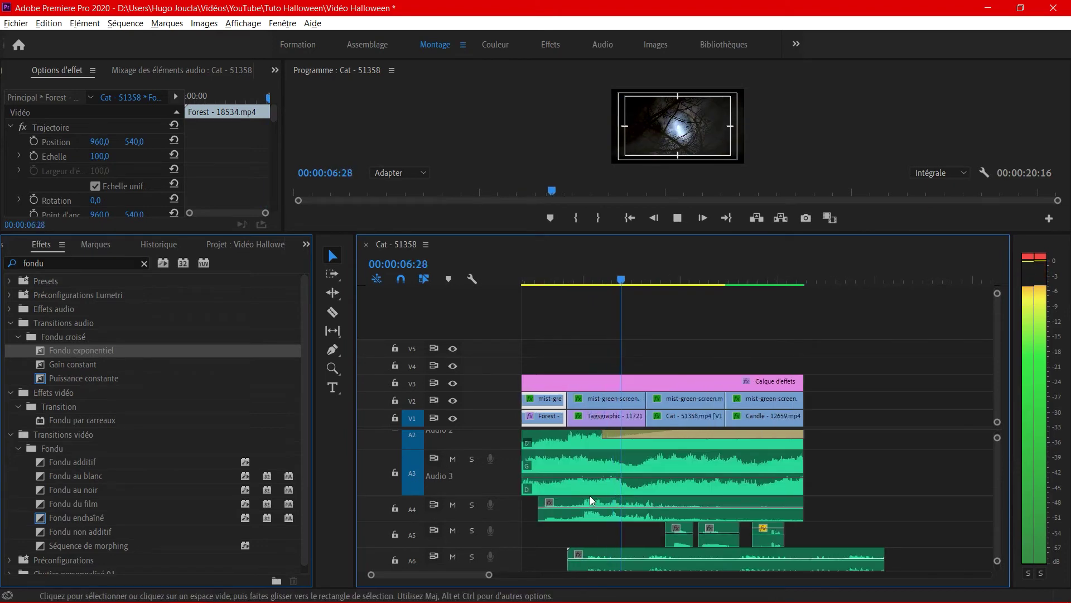
{"action": "scroll", "coordinate": [590, 496], "scroll_direction": "up", "scroll_amount": 2, "text": "alt"}
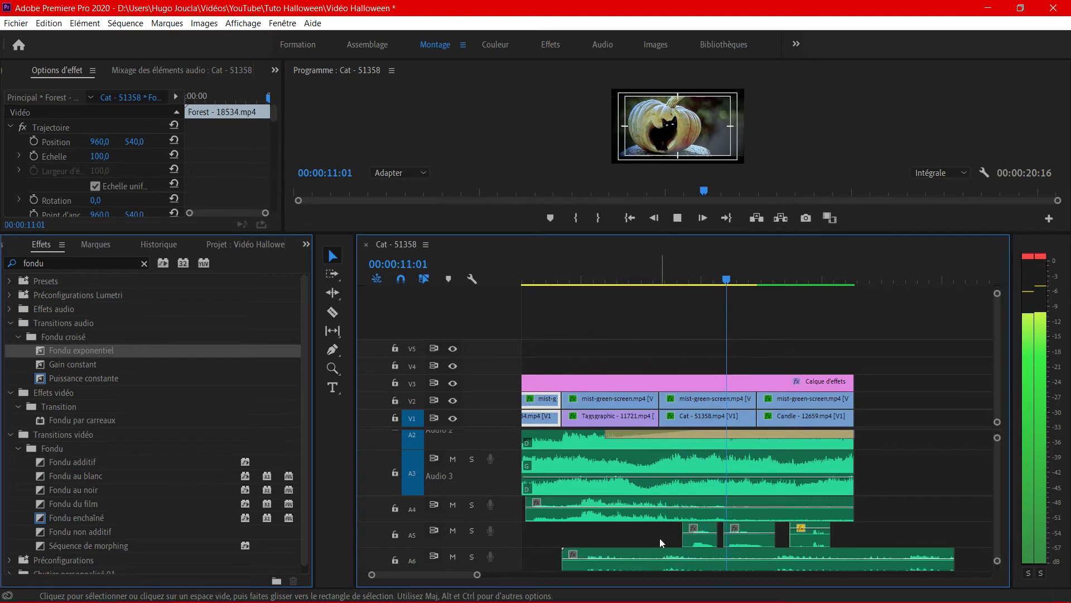
{"action": "scroll", "coordinate": [660, 538], "scroll_direction": "down", "scroll_amount": 1, "text": "alt"}
{"action": "scroll", "coordinate": [659, 536], "scroll_direction": "down", "scroll_amount": 2, "text": "alt"}
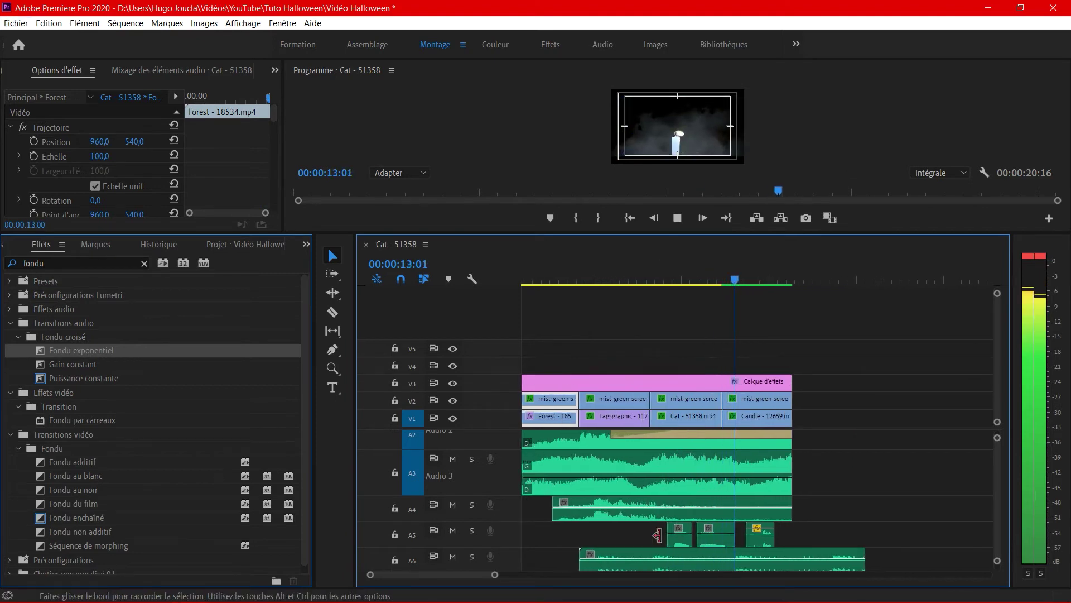